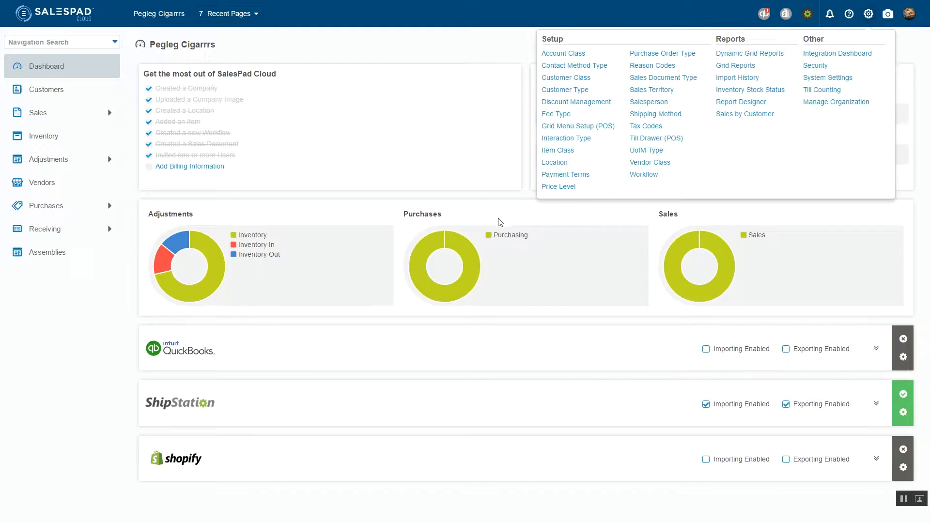
Open the price level setup and view the type options available for the Retail price level.
left_click(571, 187)
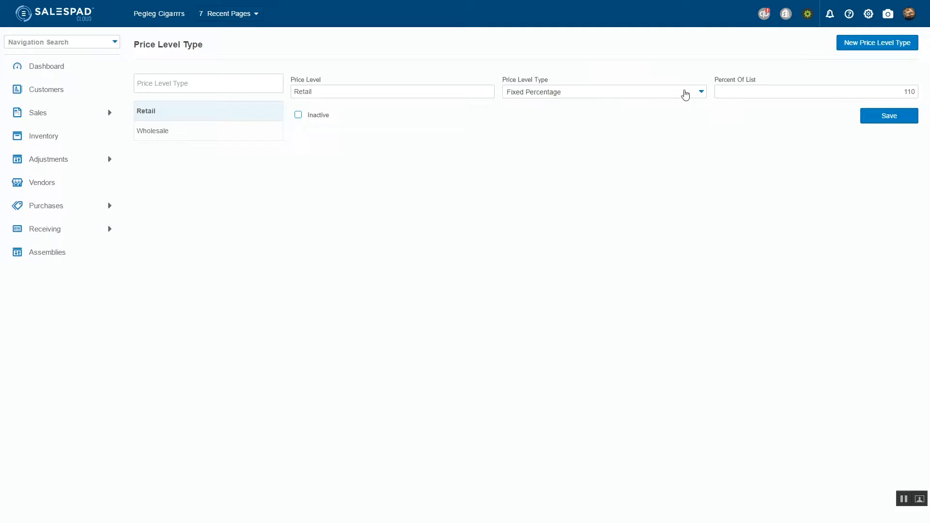
left_click(685, 92)
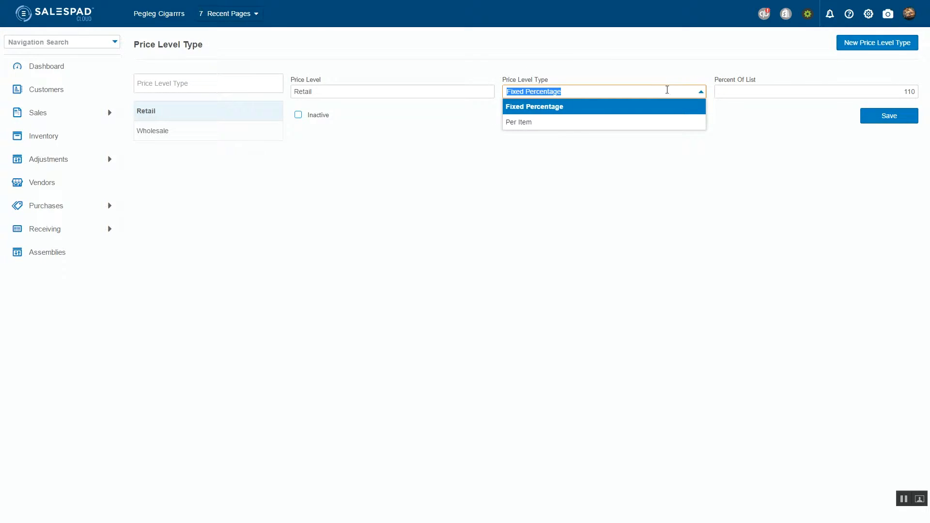
Add item Padron 1964 to the Wholesale price level with an amount of 16.50.
left_click(231, 133)
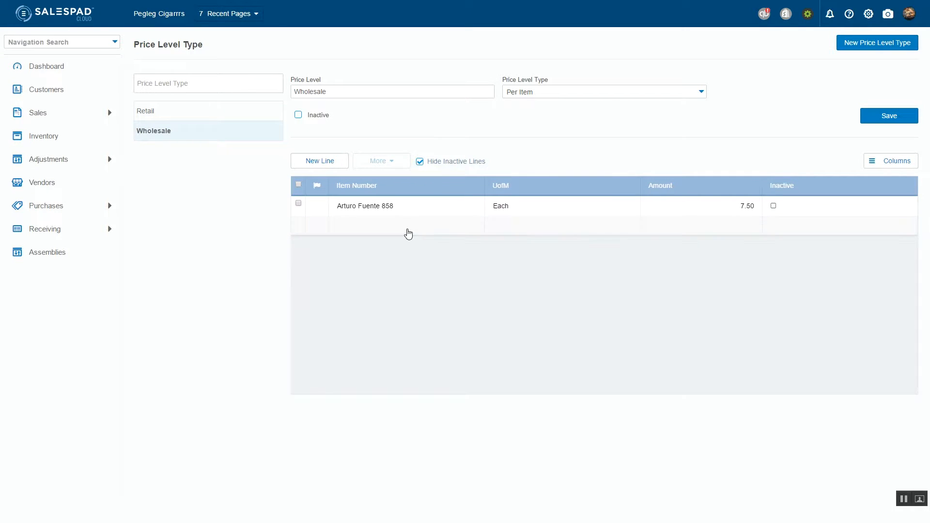
left_click(408, 228)
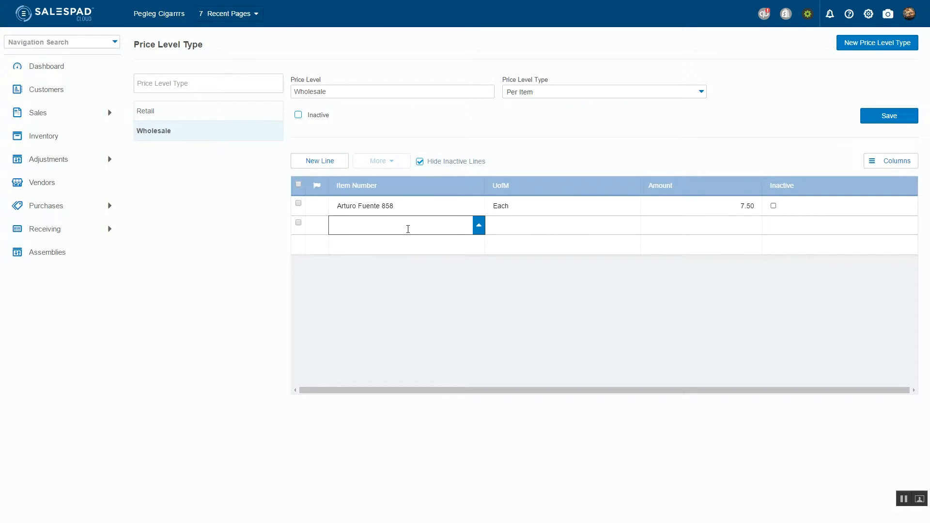
type("Padron")
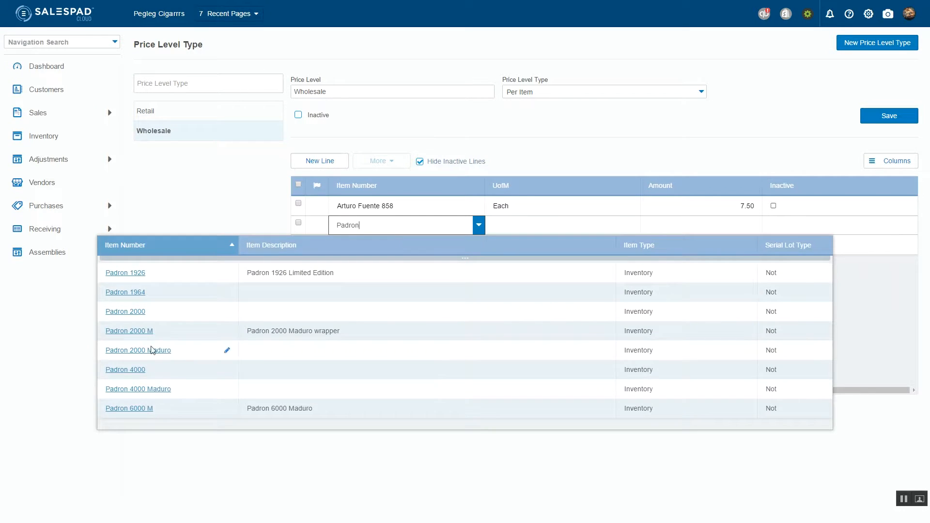
left_click(125, 295)
left_click(736, 229)
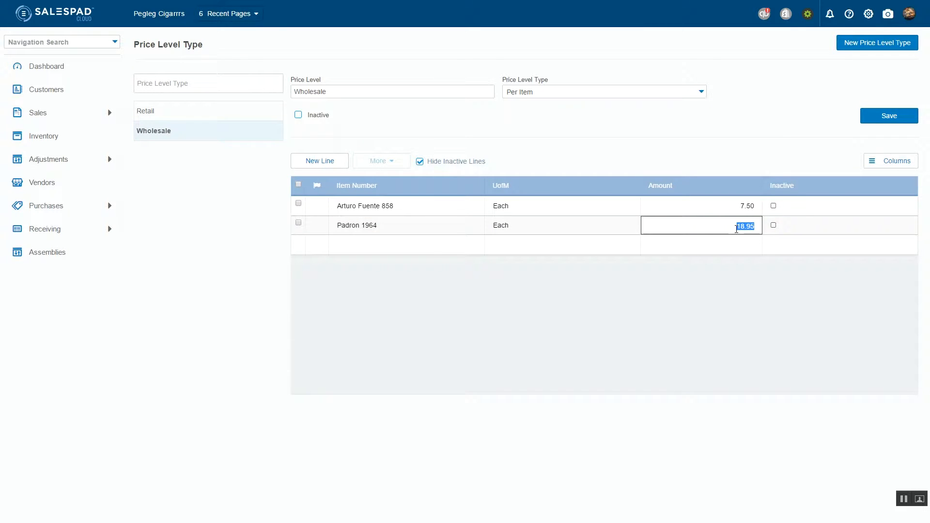
type("1")
Add item El Rey Del Mundo Robusto to the Wholesale price level with an amount of 5.55.
left_click(358, 250)
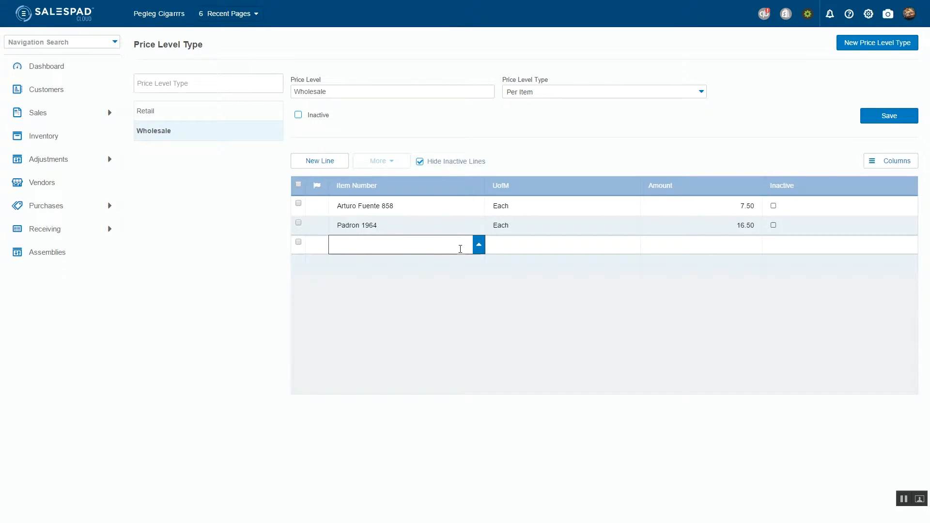
type("el")
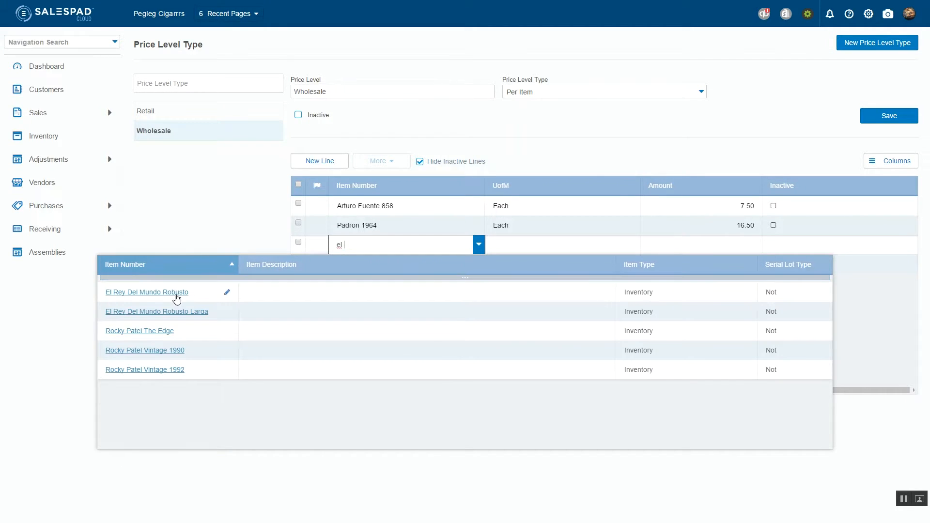
left_click(366, 293)
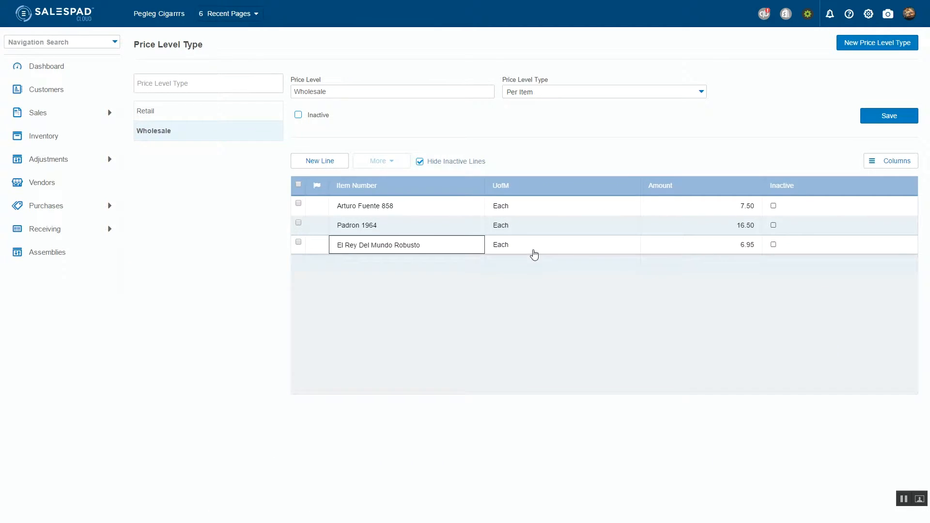
left_click(725, 250)
left_click(724, 246)
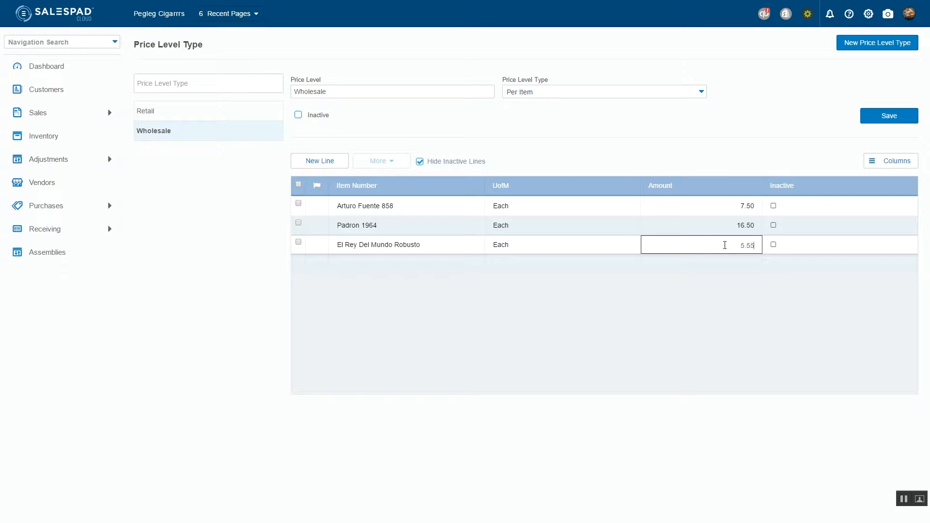
key("Tab")
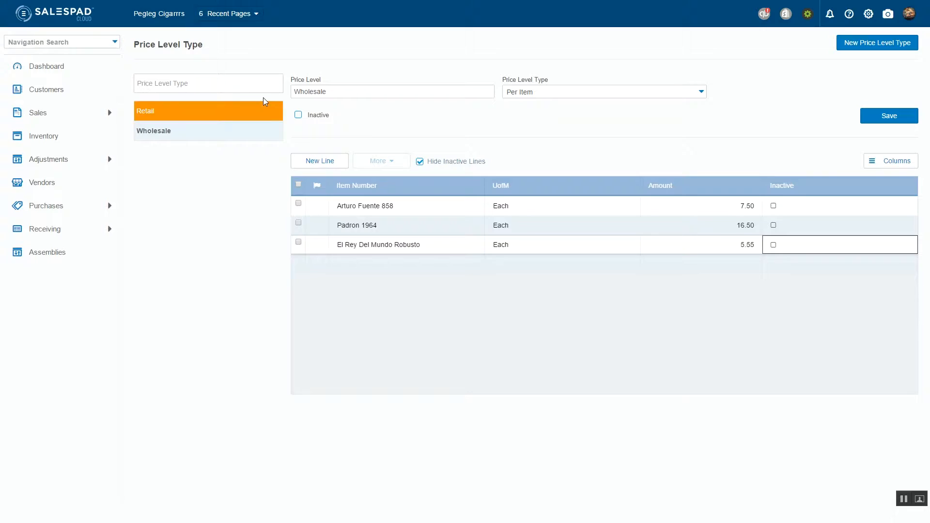
Open the Cool Cars customer record, set its price level to Wholesale and save the change.
left_click(33, 91)
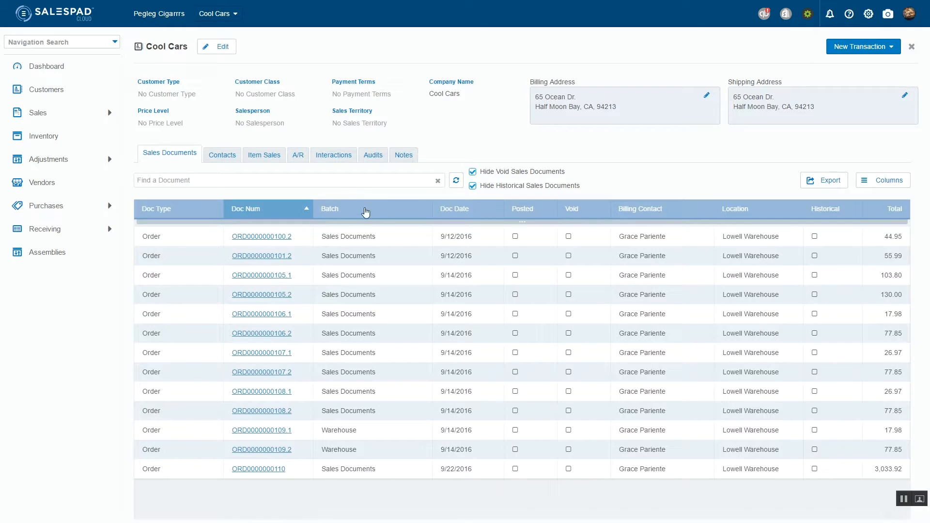
left_click(223, 46)
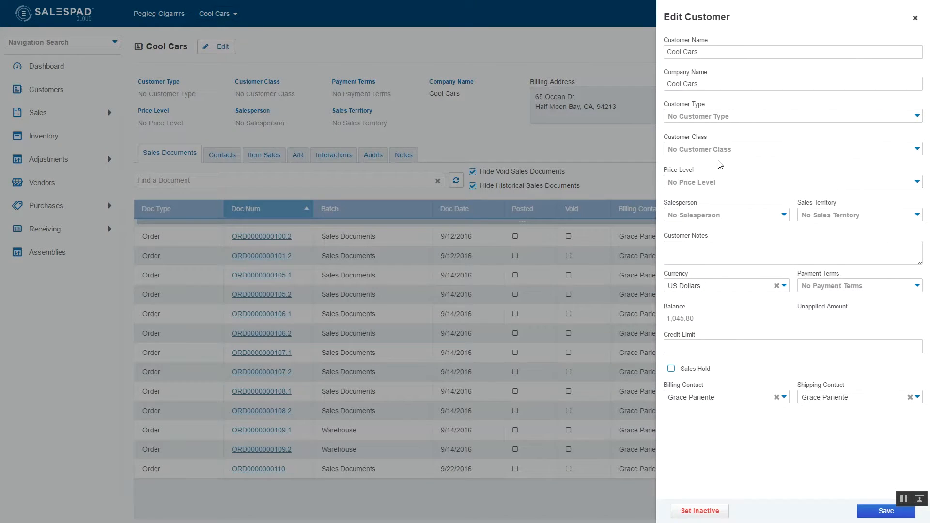
left_click(719, 184)
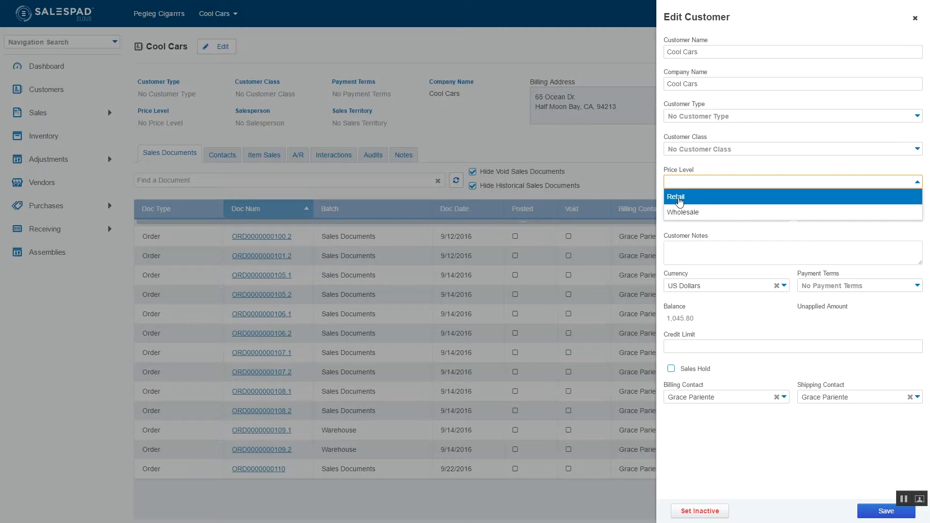
left_click(721, 213)
left_click(868, 512)
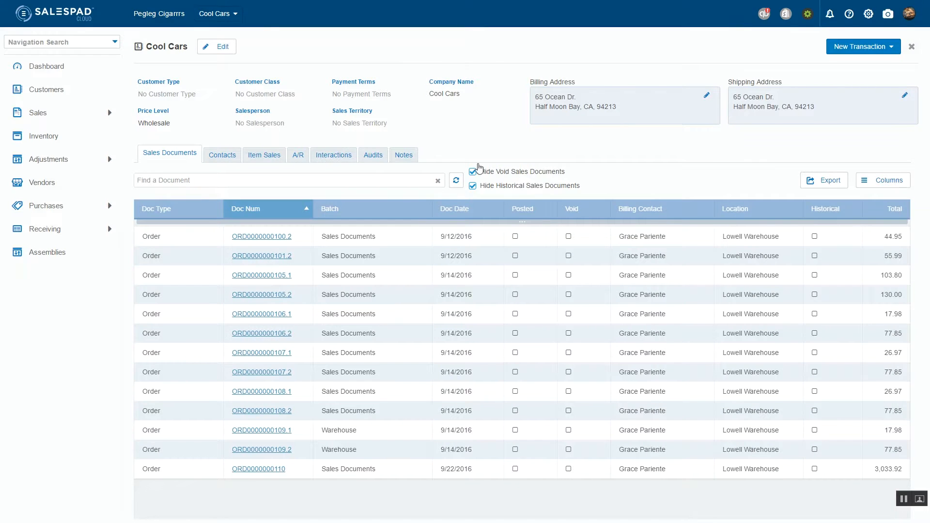
Create a new order for Cool Cars and add Padron 1926 as its first line item.
left_click(890, 47)
left_click(846, 79)
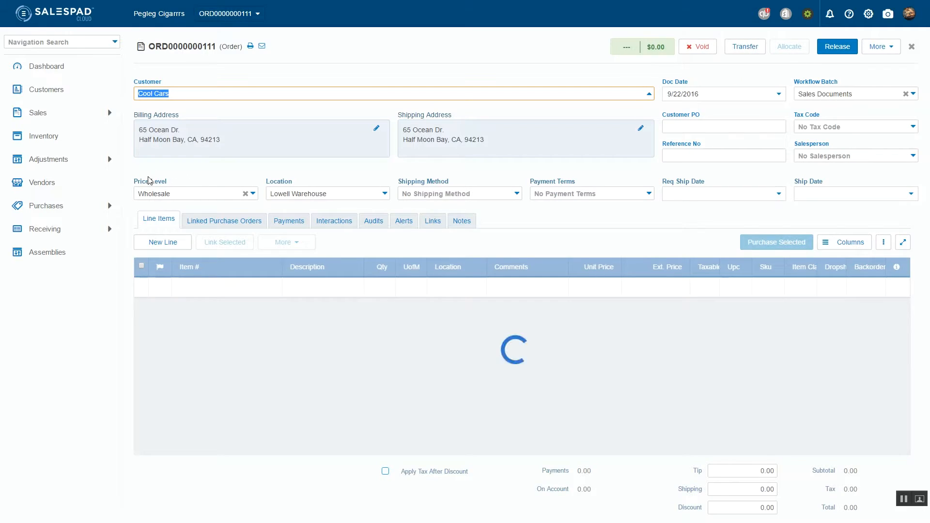
left_click(214, 289)
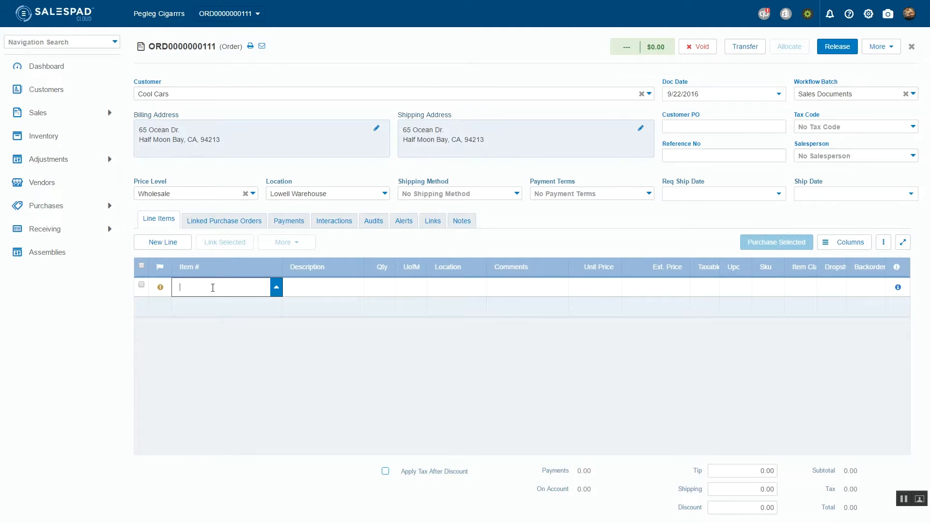
type("padr")
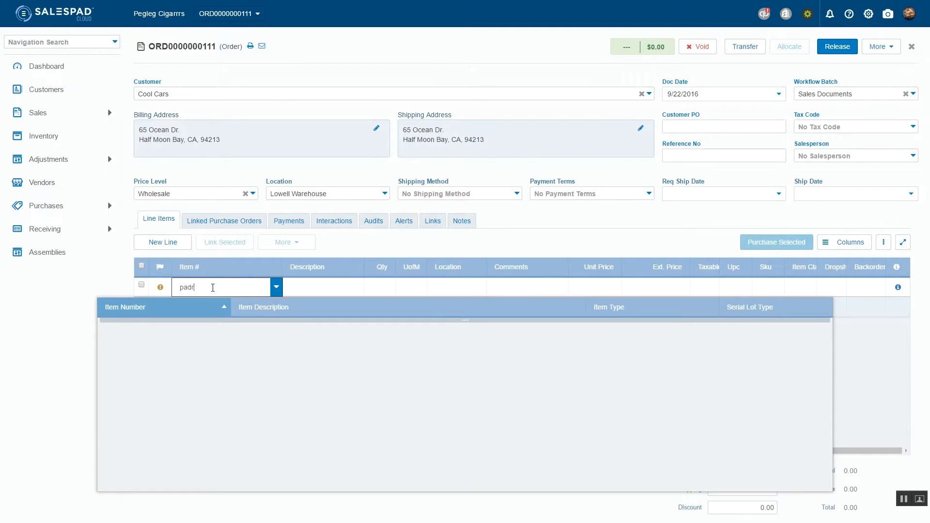
left_click(143, 335)
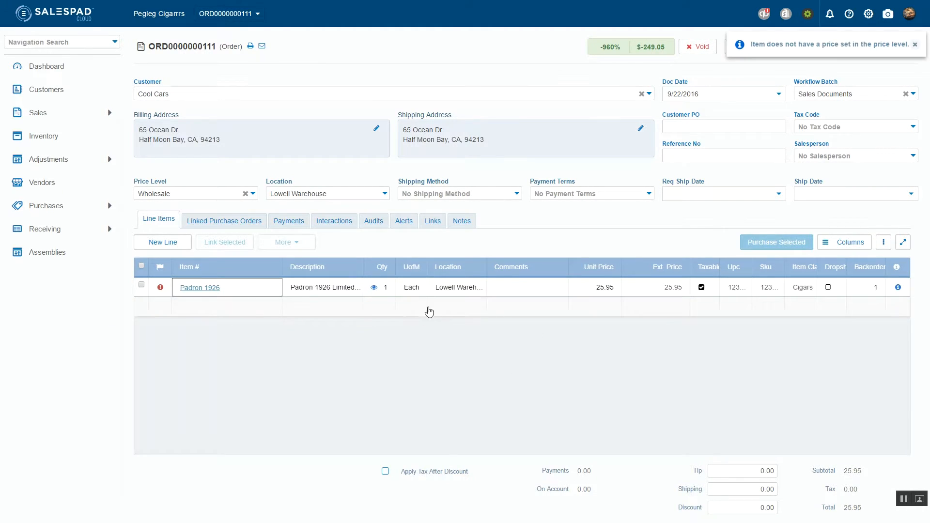
Add El Rey Del Mundo Robusto as the second line item of the order.
left_click(197, 307)
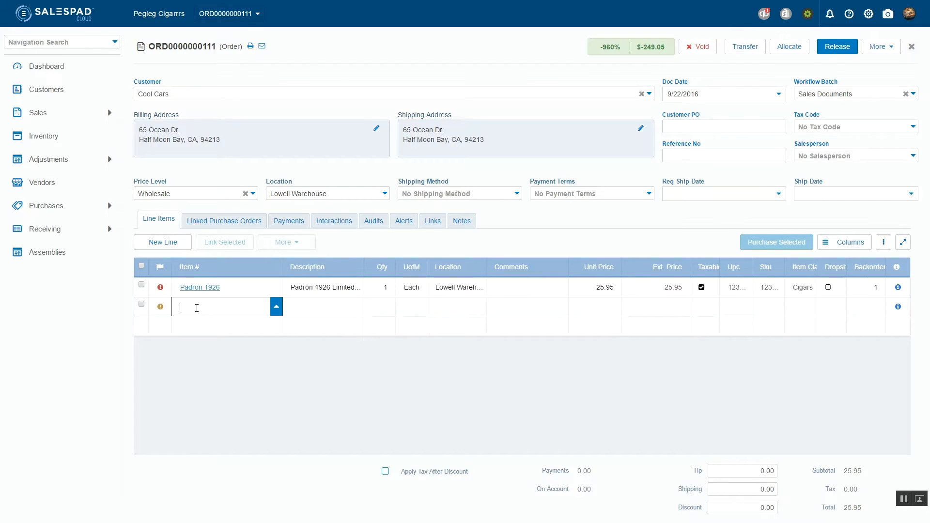
type("el")
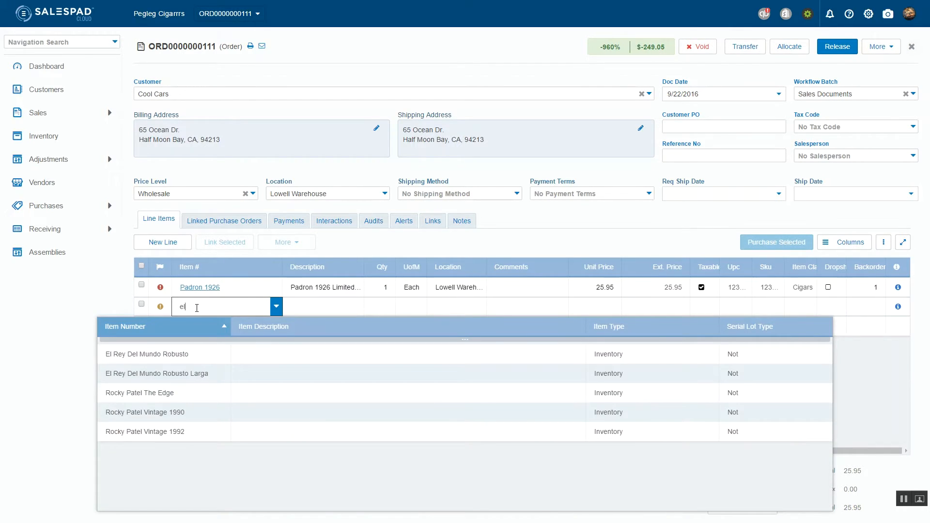
left_click(173, 354)
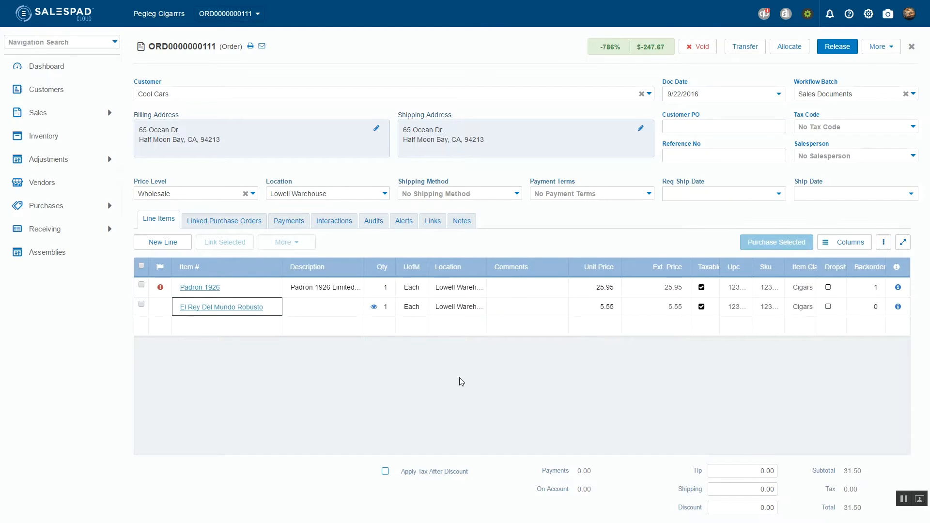
Show the Price Level column in the order's line items grid.
left_click(861, 248)
scroll(846, 327, "down", 4)
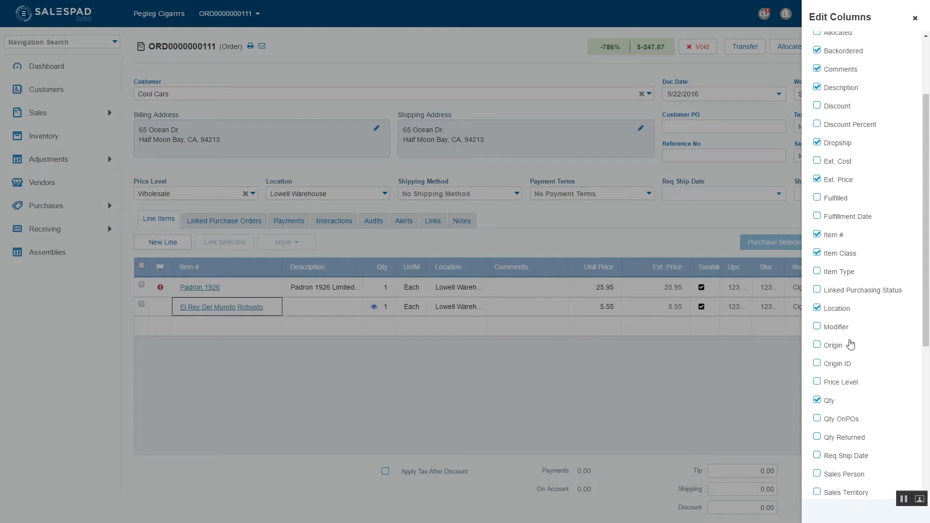
left_click(817, 290)
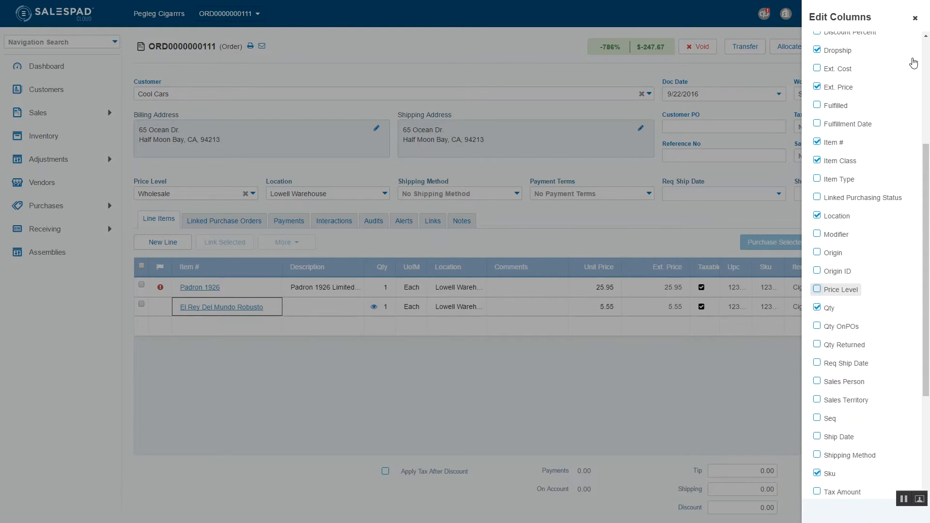
left_click(914, 19)
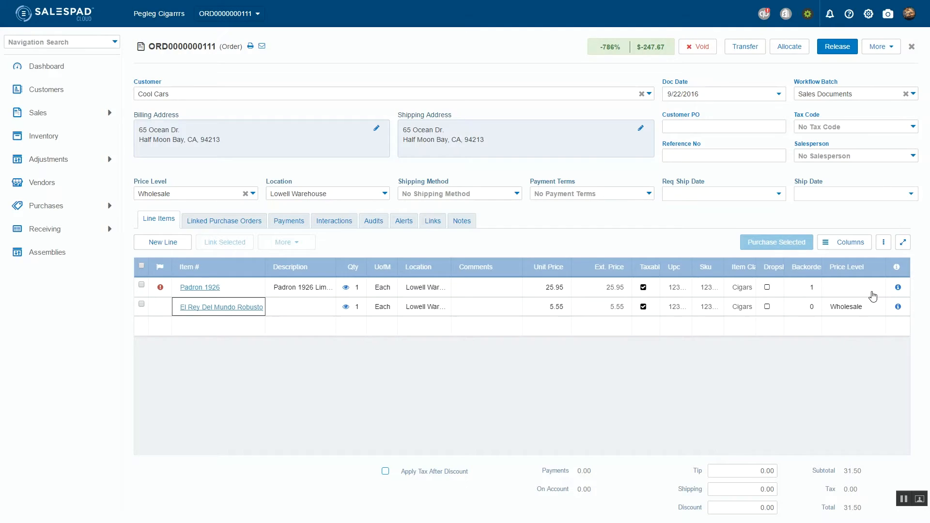
Set the price level of the Padron 1926 line to Retail.
left_click(873, 294)
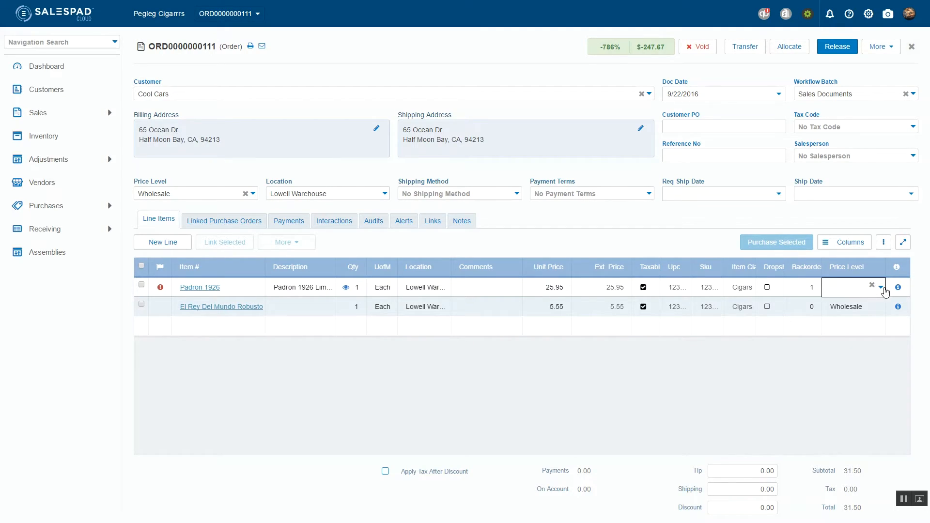
left_click(883, 288)
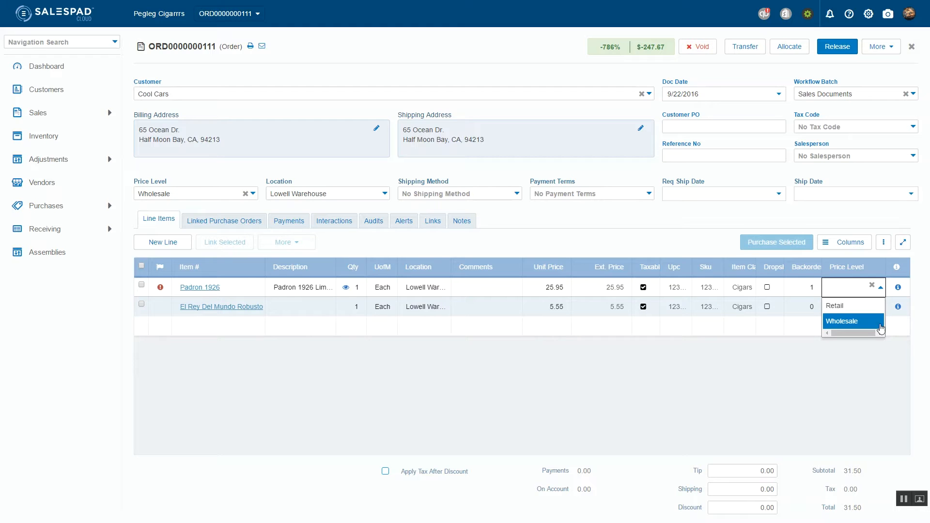
left_click(858, 309)
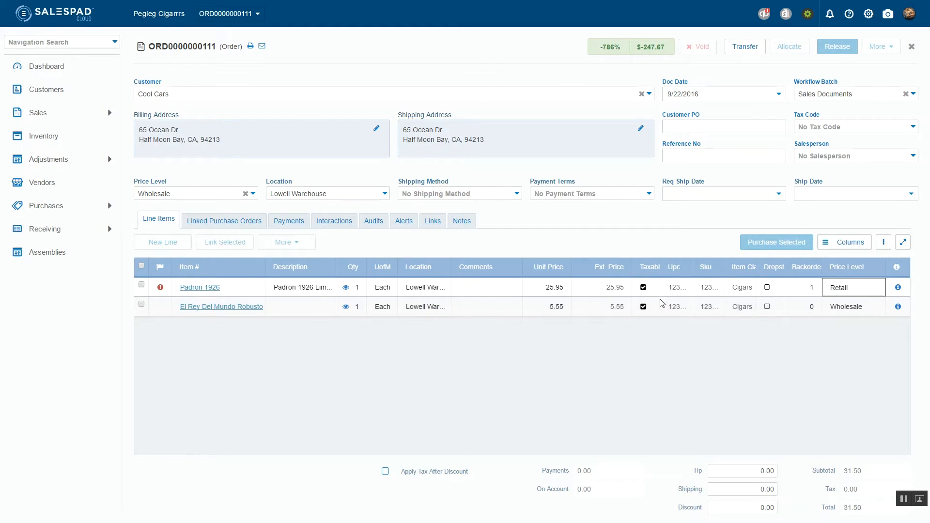